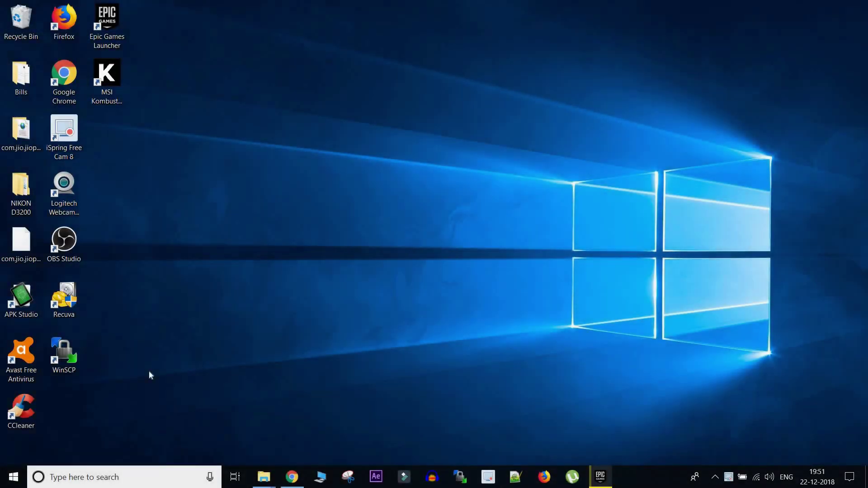
# Step: Run Kombustor's FurMark OpenGL stress test maximized with Display OSI unchecked, then close the test
pyautogui.doubleClick(115, 91)
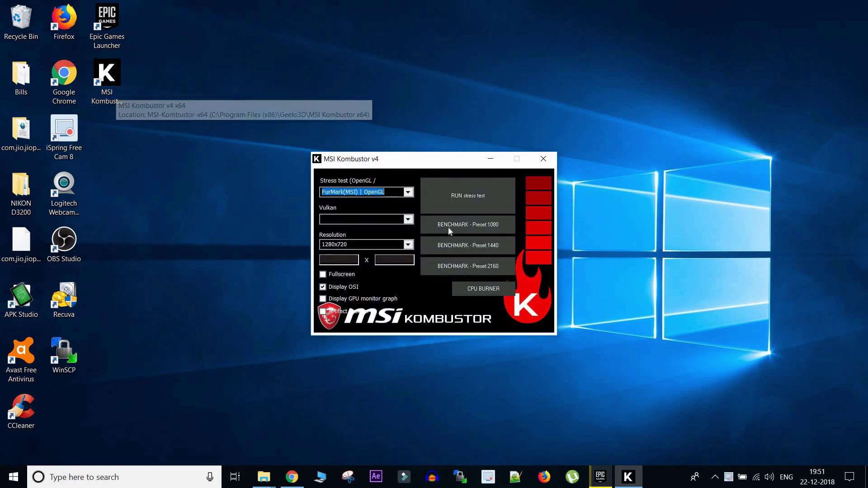
pyautogui.click(323, 287)
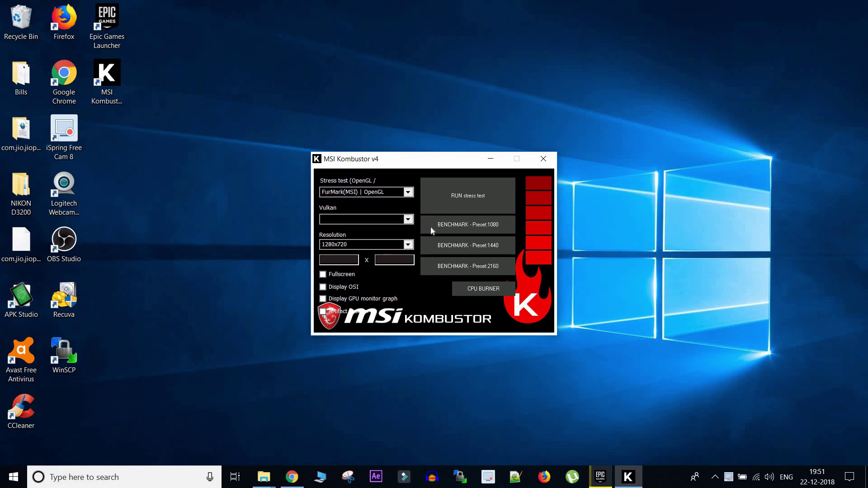
pyautogui.click(474, 207)
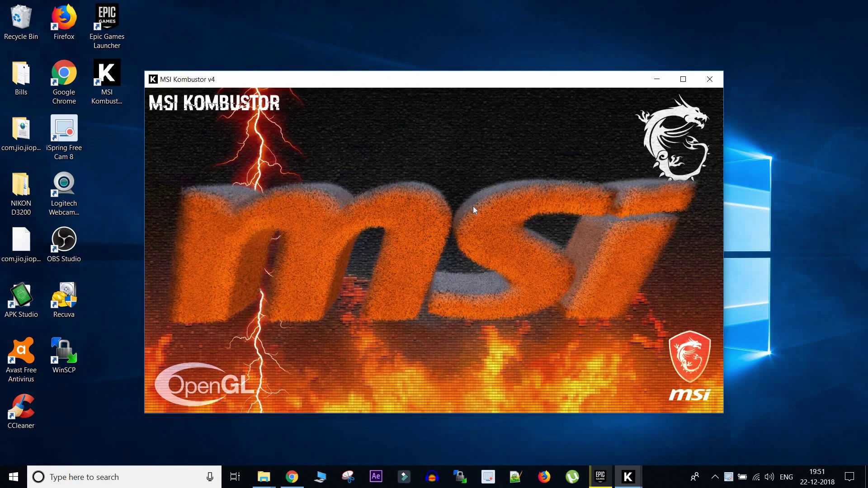
pyautogui.click(683, 80)
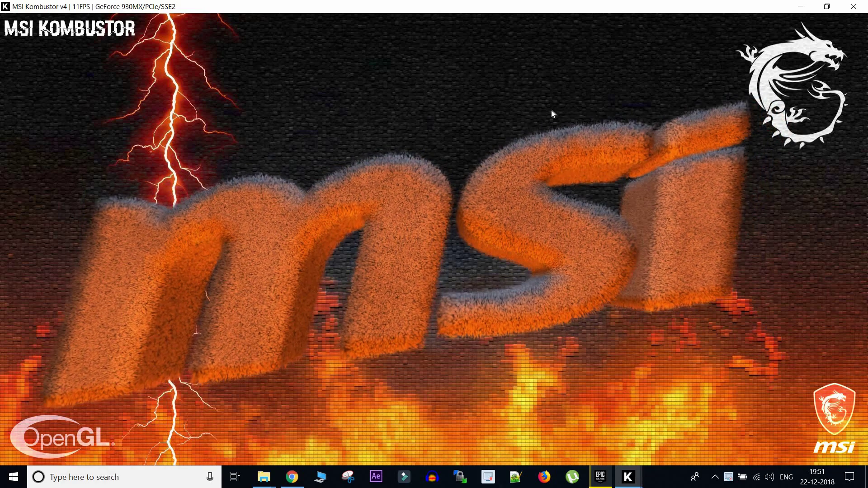
pyautogui.click(856, 5)
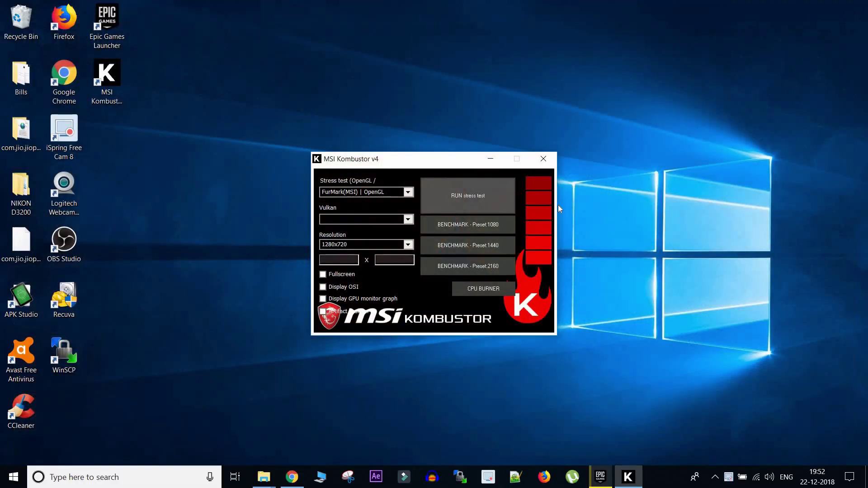
# Step: Close Kombustor and return to the TechSpot MSI Afterburner 4.5.0 download page in Chrome
pyautogui.click(550, 159)
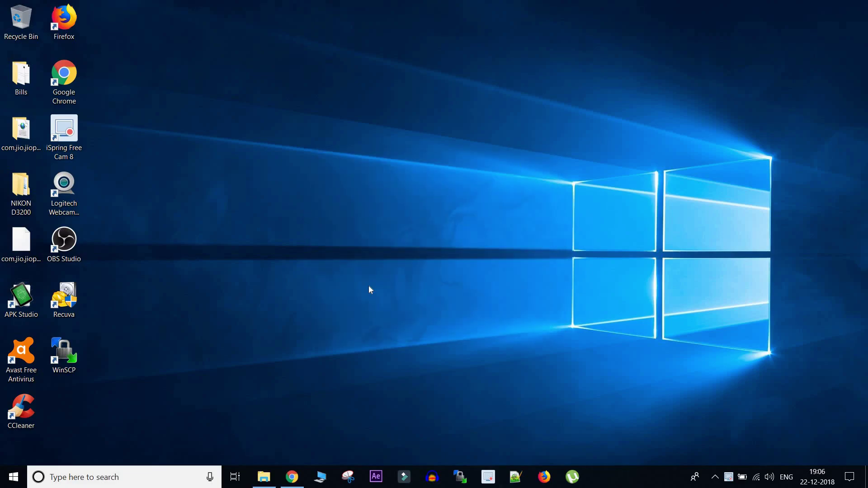
pyautogui.click(292, 477)
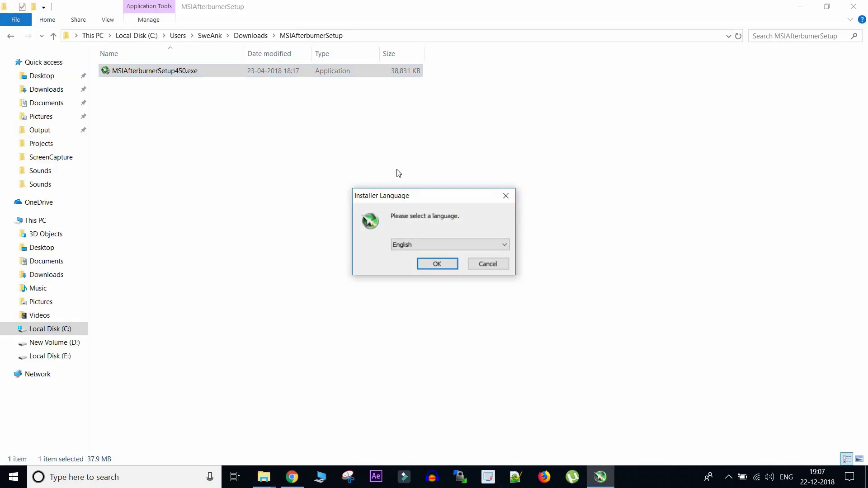
# Step: Run the MSI Afterburner 4.5.0 installer, accepting the license, default components and default folder
pyautogui.click(438, 262)
pyautogui.click(495, 328)
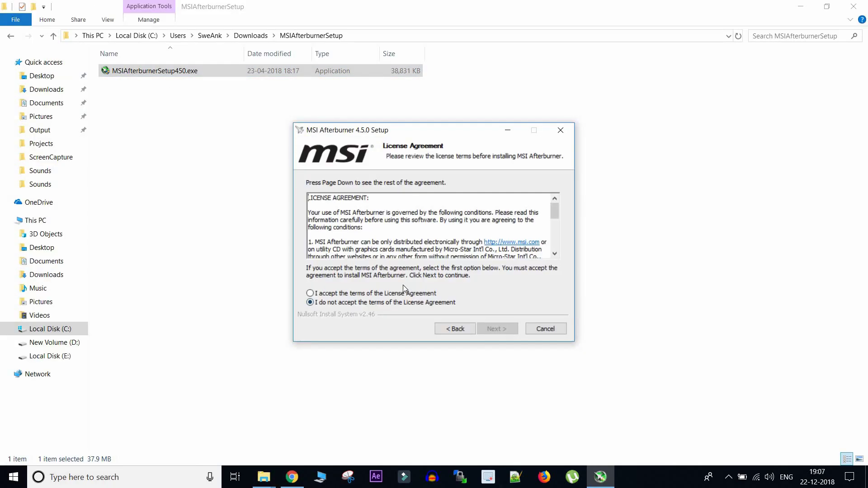
pyautogui.click(403, 292)
pyautogui.click(495, 328)
pyautogui.click(492, 328)
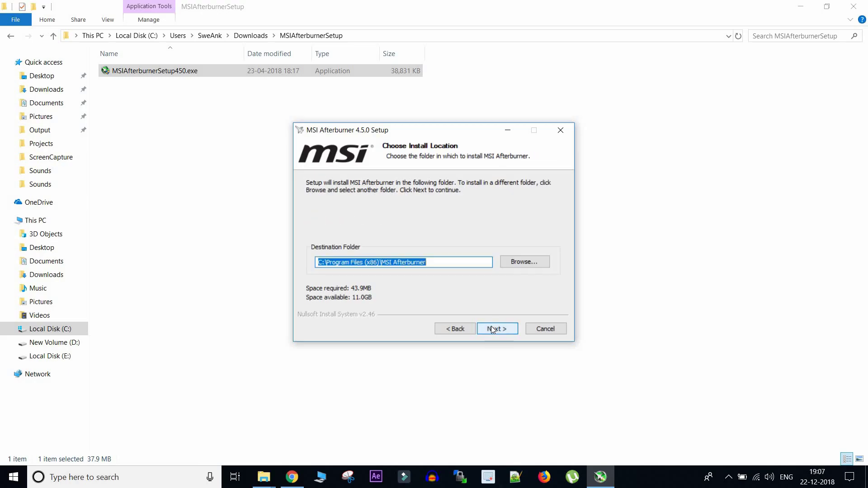
pyautogui.click(491, 329)
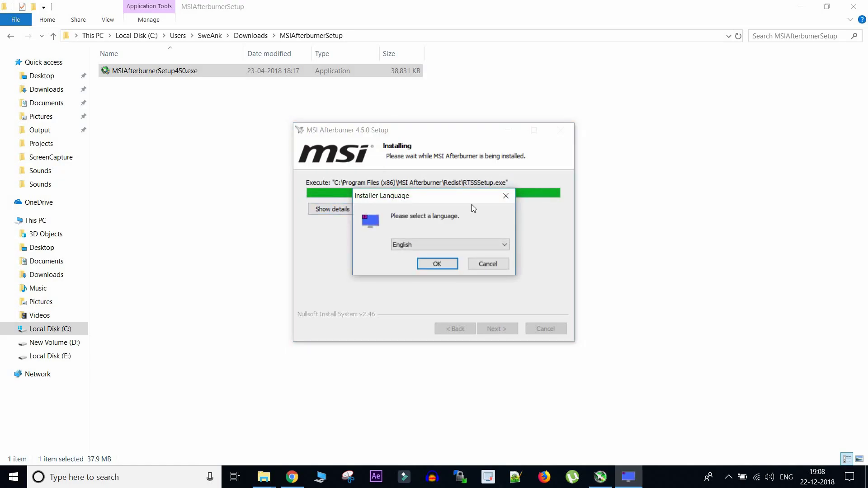
# Step: Install RivaTuner Statistics Server 7.1.0 in English to its default folder, then finish both wizards
pyautogui.click(436, 263)
pyautogui.click(497, 329)
pyautogui.click(415, 294)
pyautogui.press('Return')
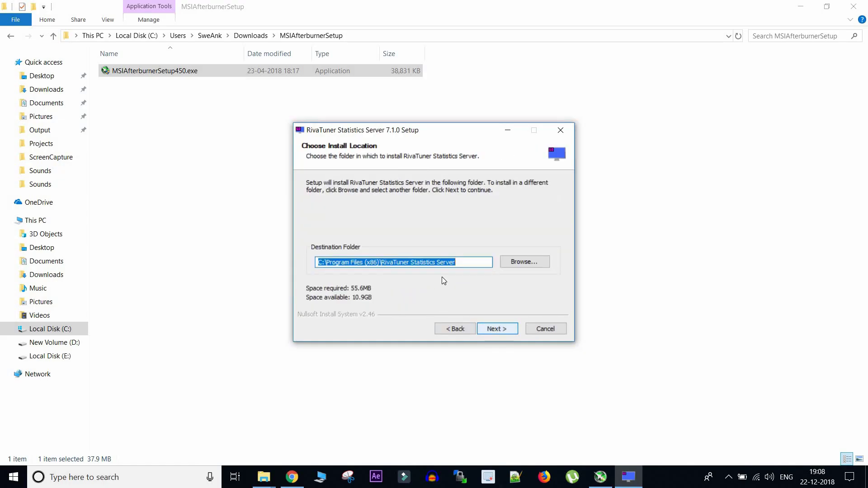
pyautogui.click(498, 327)
pyautogui.click(498, 327)
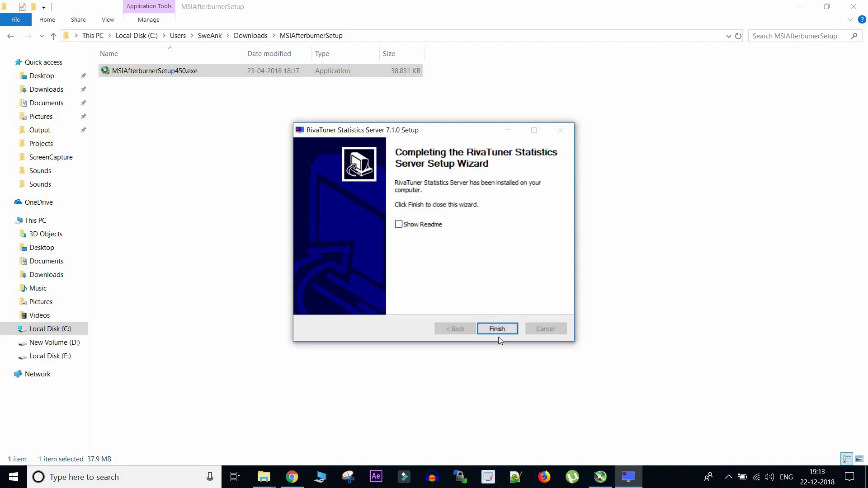
pyautogui.click(497, 331)
pyautogui.click(493, 328)
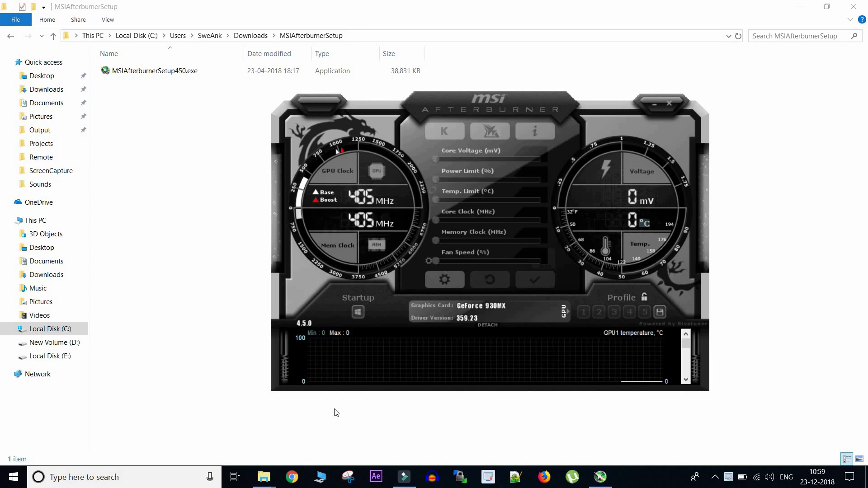
# Step: In Afterburner's Monitoring properties, tick Show in On-Screen Display for GPU2 usage, keeping GPU1 temperature shown
pyautogui.click(443, 280)
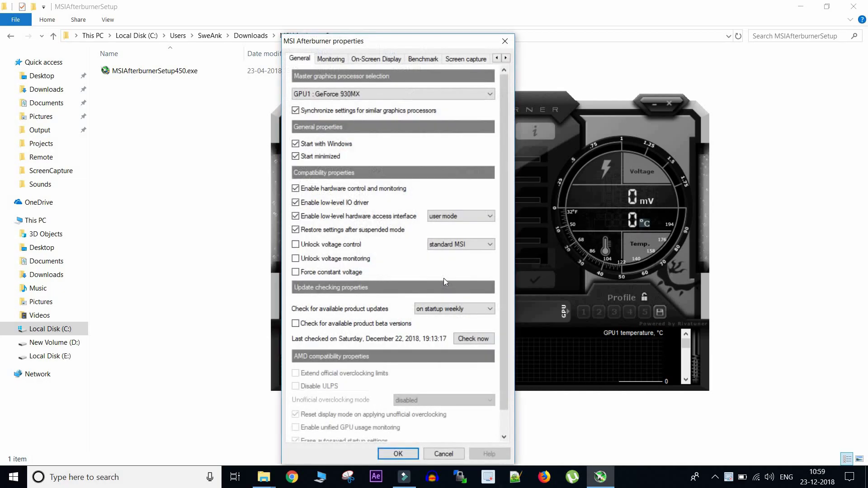
pyautogui.click(331, 59)
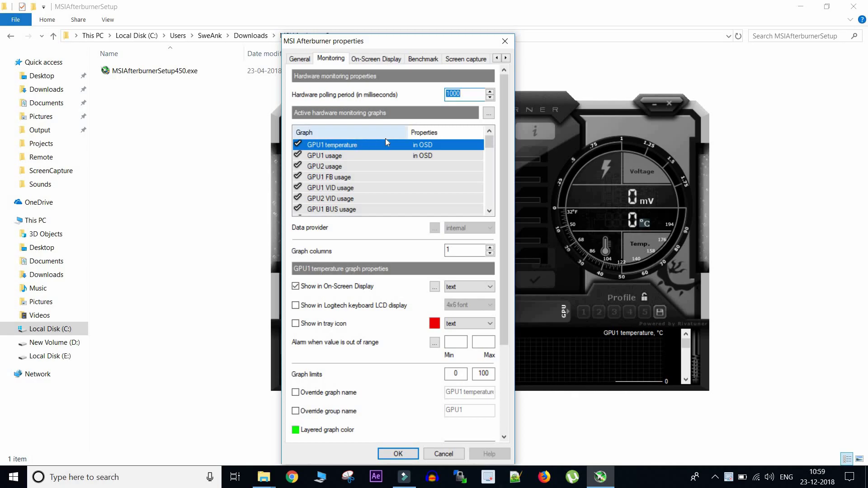
pyautogui.click(295, 286)
pyautogui.click(295, 287)
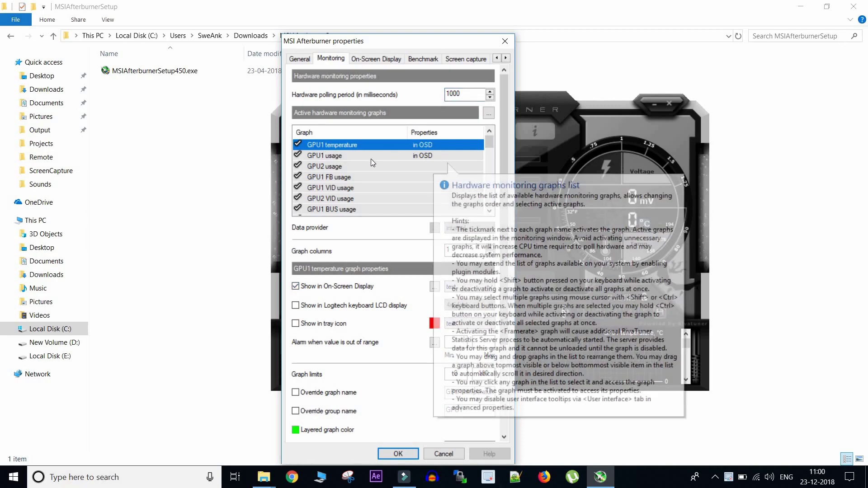
pyautogui.click(336, 168)
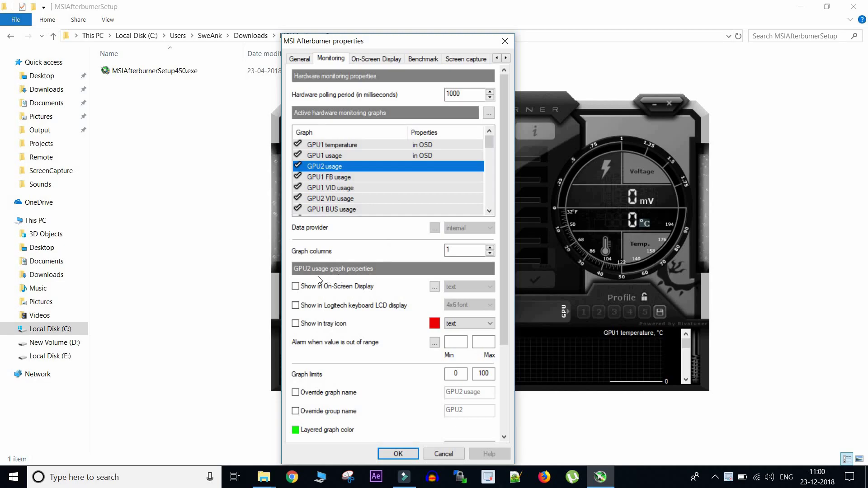
pyautogui.click(296, 286)
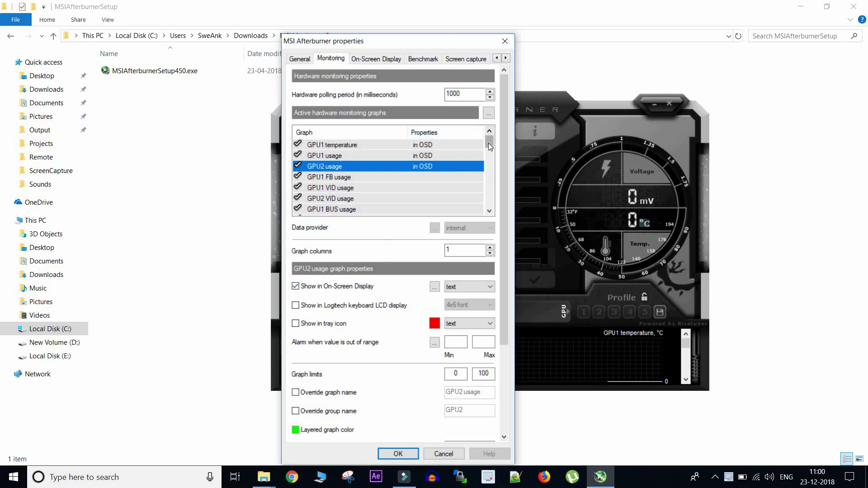
pyautogui.moveTo(489, 142); pyautogui.dragTo(488, 180)
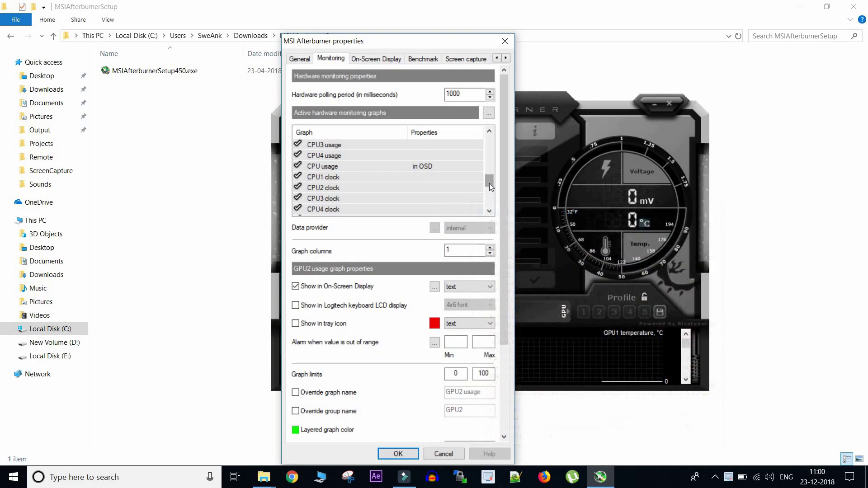
# Step: Review the RAM usage and Framerate graphs, leaving Framerate shown in the on-screen display
pyautogui.moveTo(489, 183); pyautogui.dragTo(488, 190)
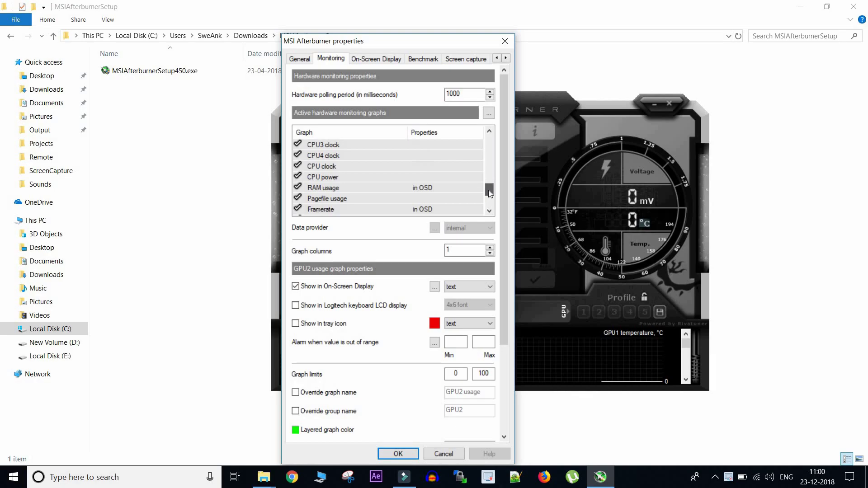
pyautogui.click(321, 187)
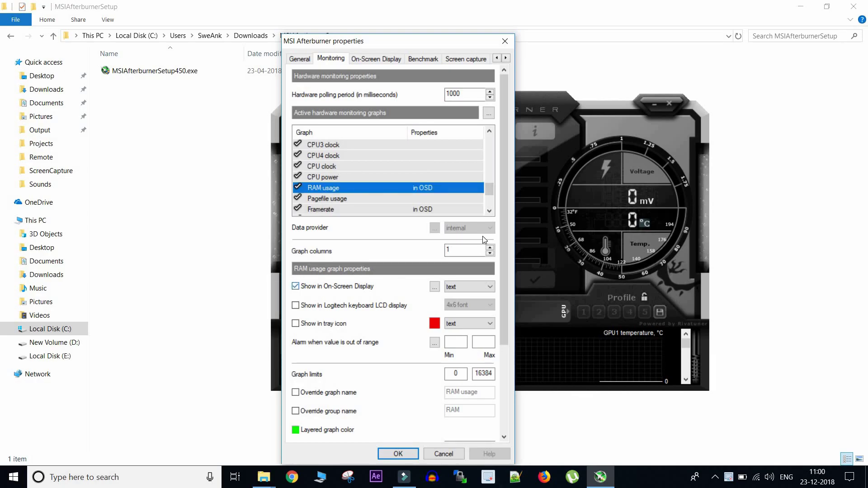
pyautogui.moveTo(489, 192); pyautogui.dragTo(489, 195)
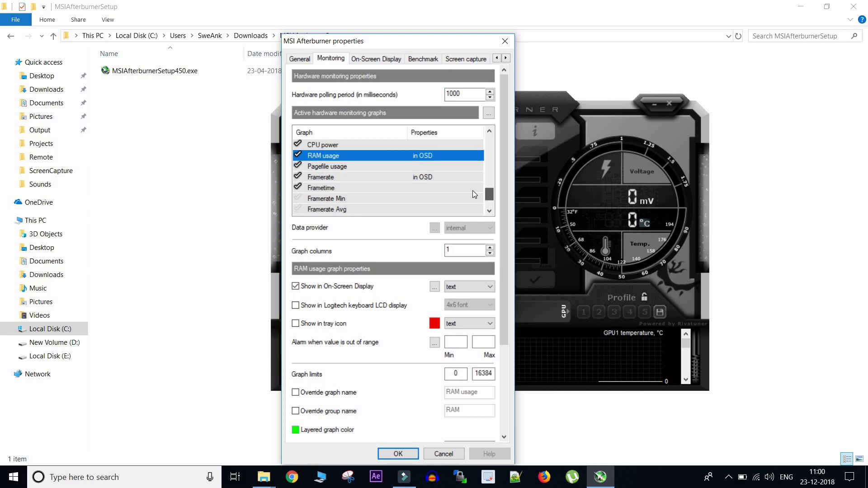
pyautogui.click(320, 181)
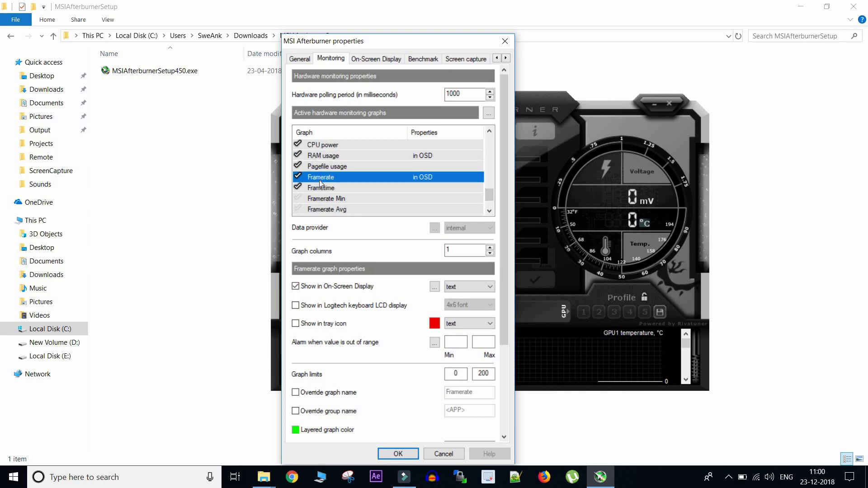
pyautogui.click(295, 287)
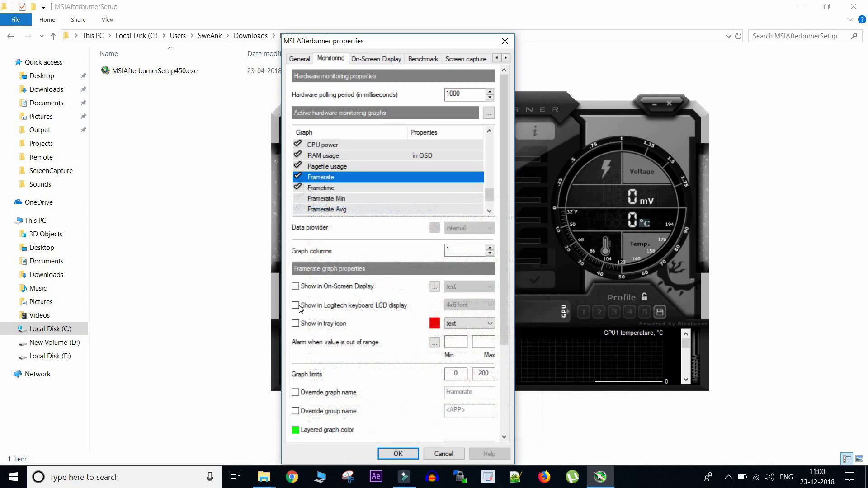
pyautogui.click(295, 286)
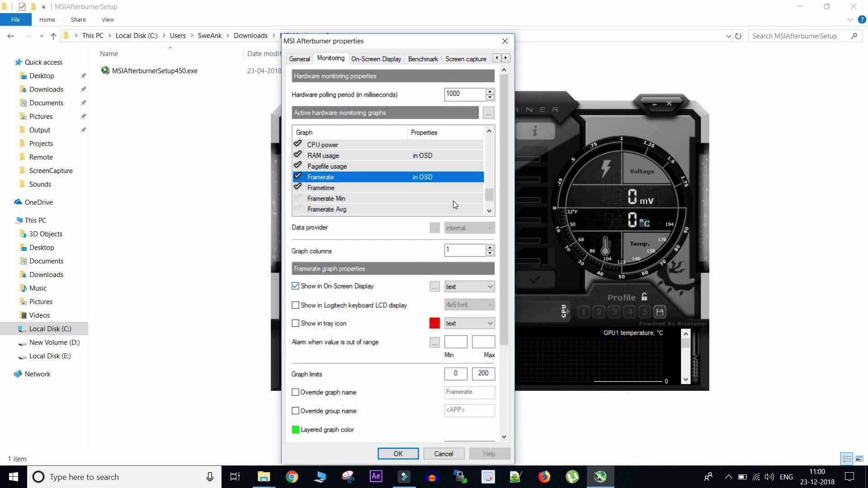
# Step: Show Framerate Avg in the on-screen display in text format, leaving Framerate Min disabled
pyautogui.click(297, 199)
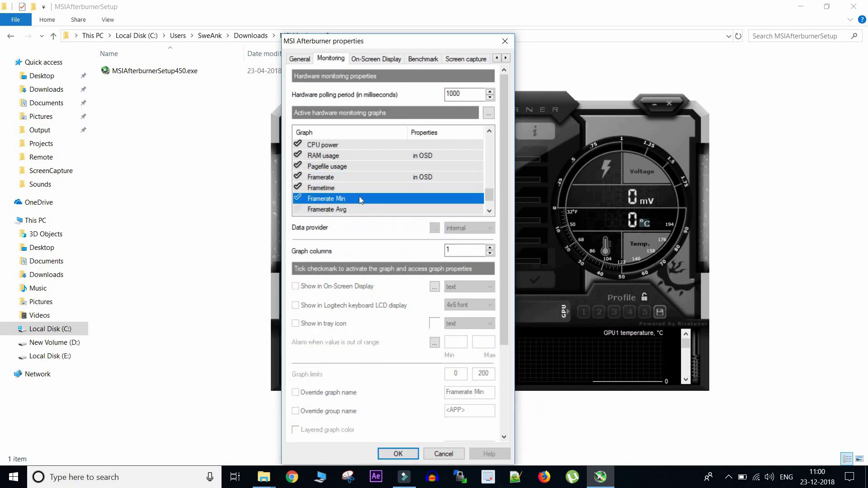
pyautogui.click(298, 197)
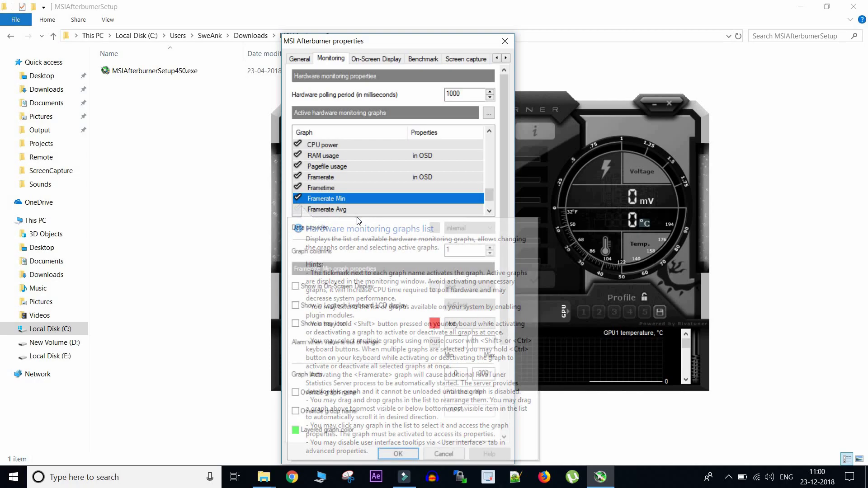
pyautogui.click(297, 198)
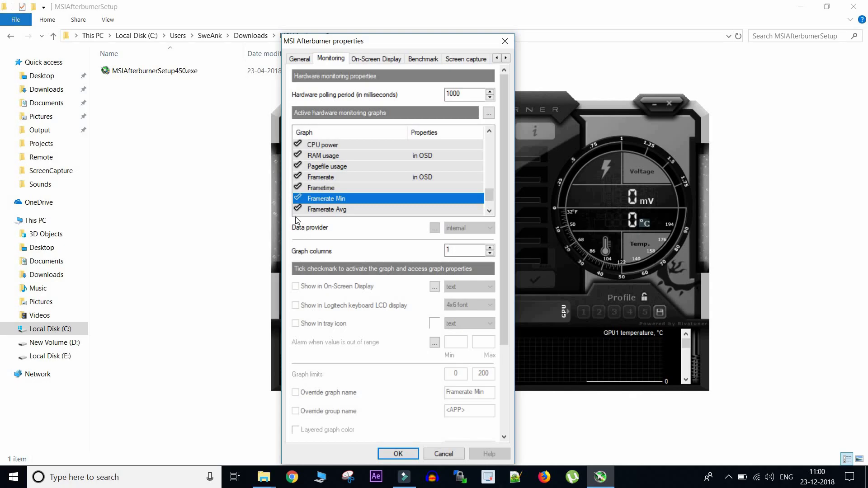
pyautogui.click(319, 209)
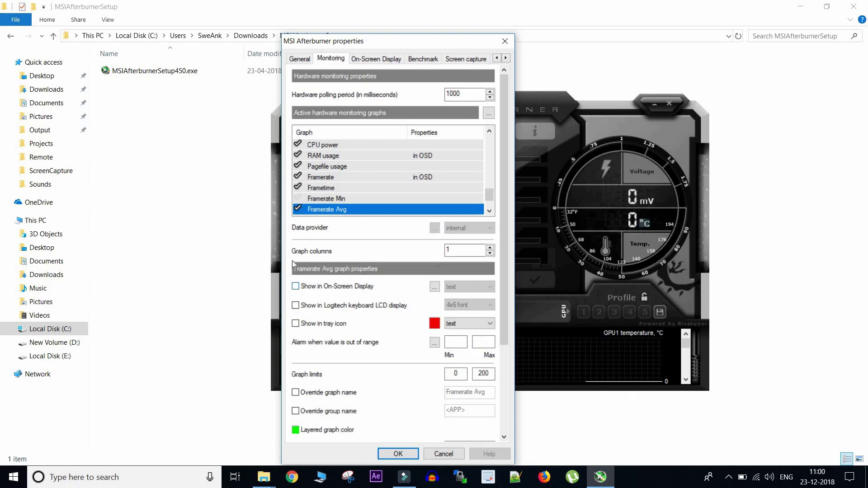
pyautogui.click(295, 286)
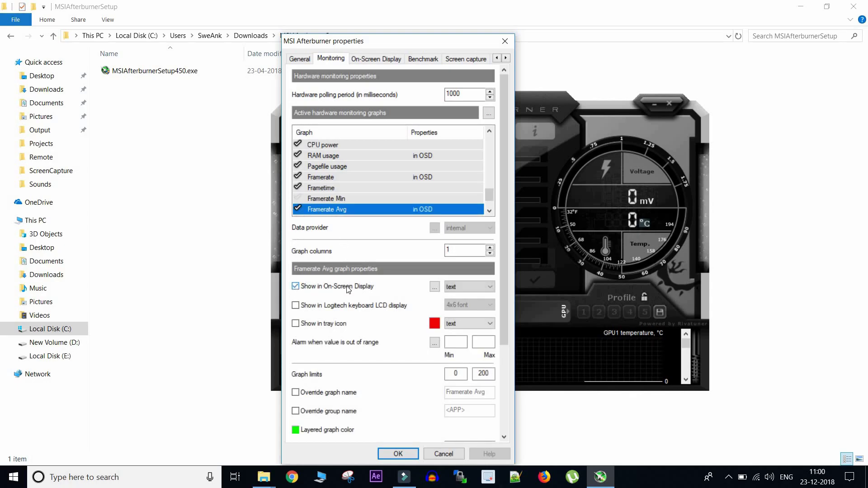
pyautogui.click(464, 286)
pyautogui.click(463, 286)
# Step: Apply the monitoring settings, then enable Start with Windows on Afterburner's General settings tab
pyautogui.click(397, 454)
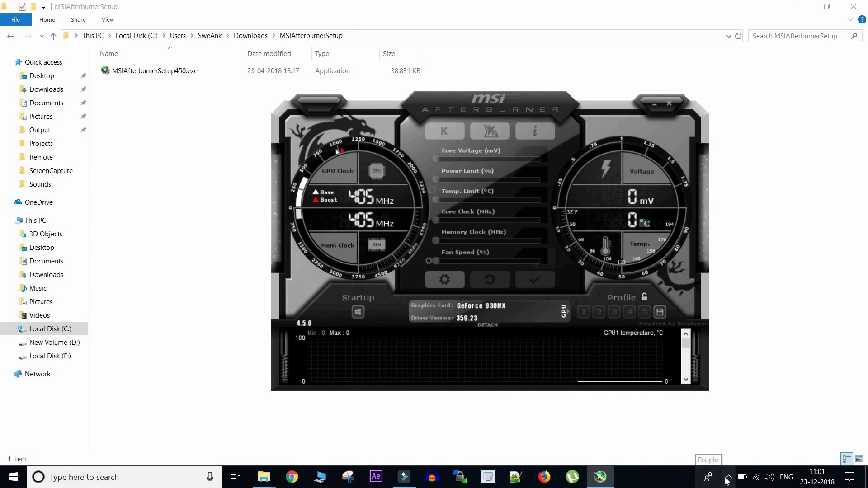
pyautogui.click(438, 280)
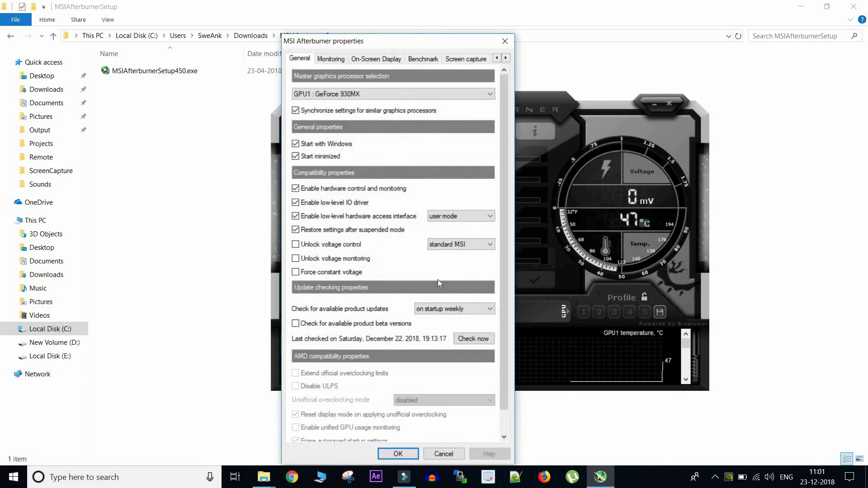
pyautogui.click(297, 144)
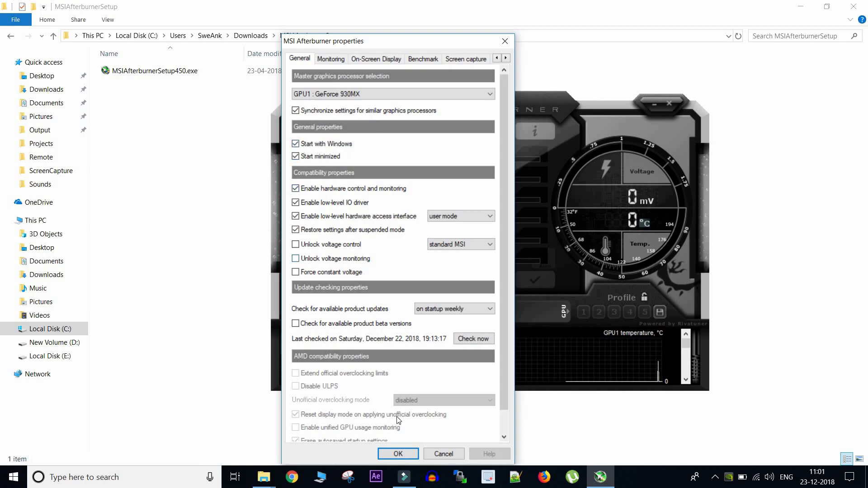
pyautogui.click(398, 454)
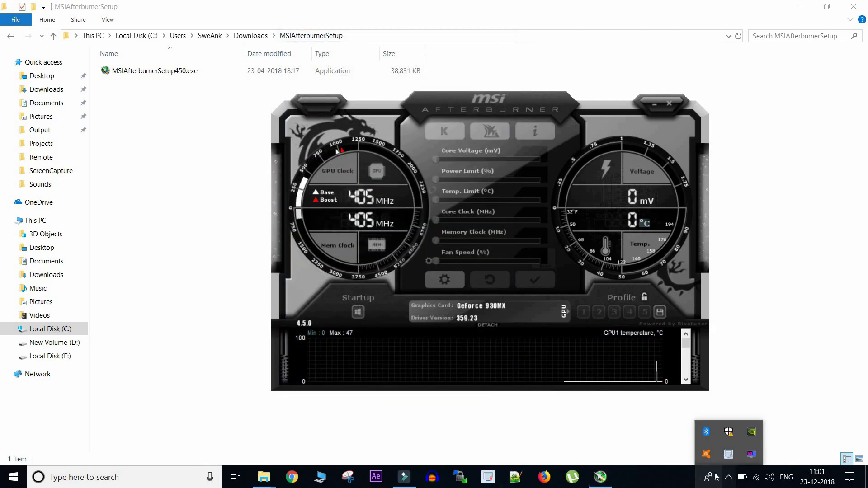
# Step: Confirm RivaTuner's Show On-Screen Display is ON, then close RivaTuner and Afterburner
pyautogui.click(752, 456)
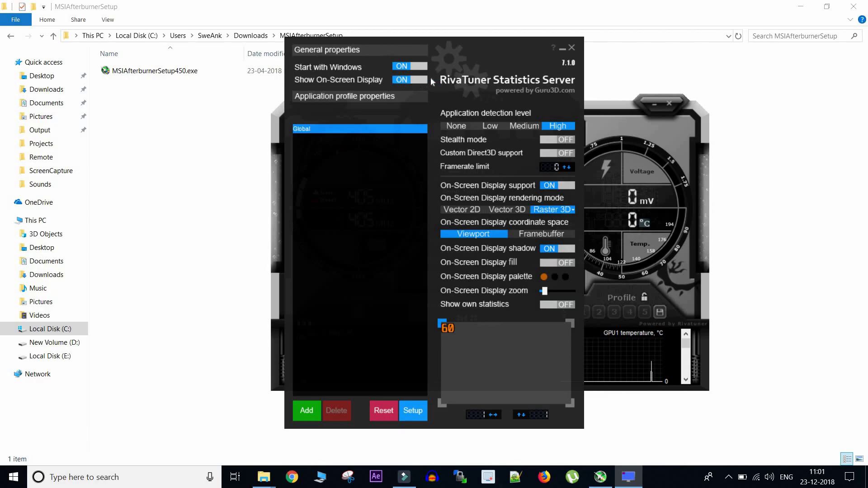
pyautogui.click(571, 47)
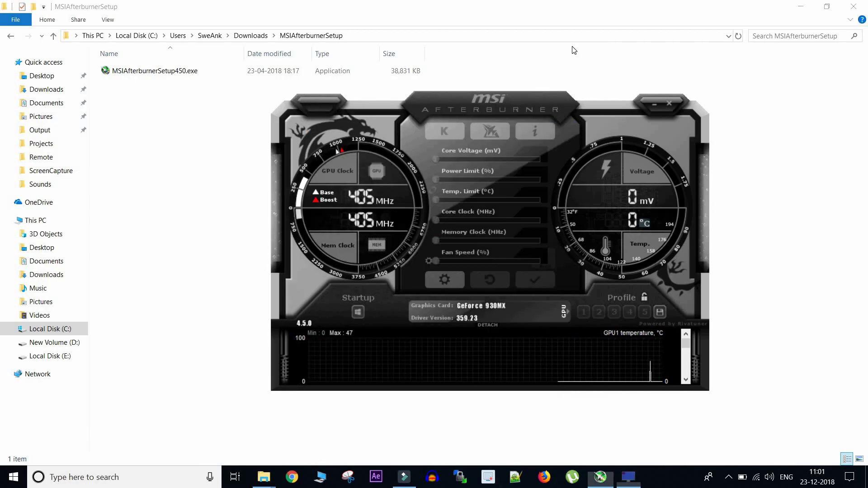
pyautogui.click(659, 106)
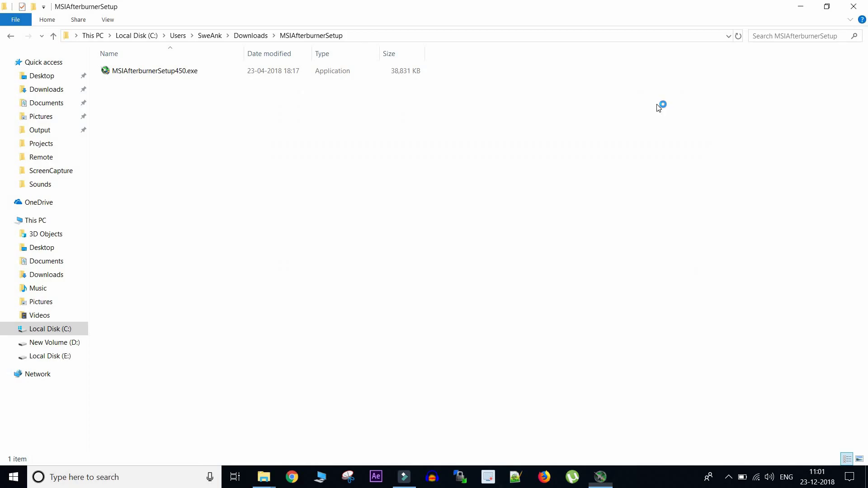
# Step: Launch MSI Kombustor from Start and run the FurMark OpenGL stress test with Display OSI enabled
pyautogui.click(12, 475)
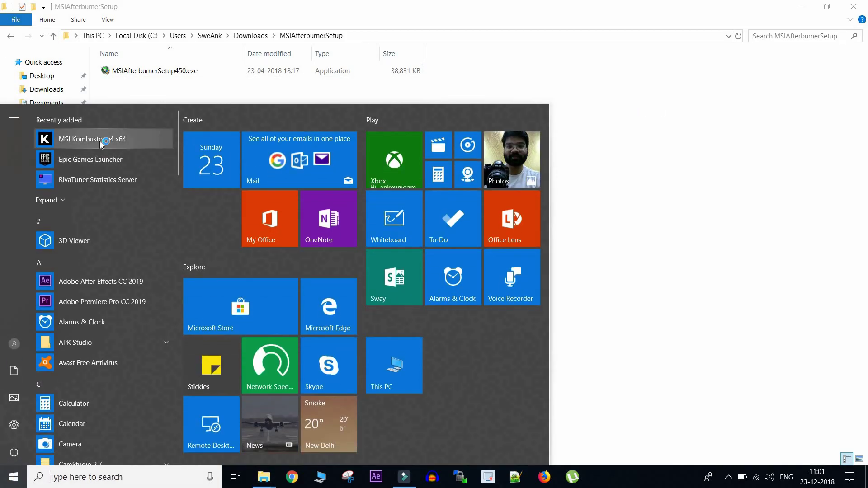
pyautogui.click(101, 142)
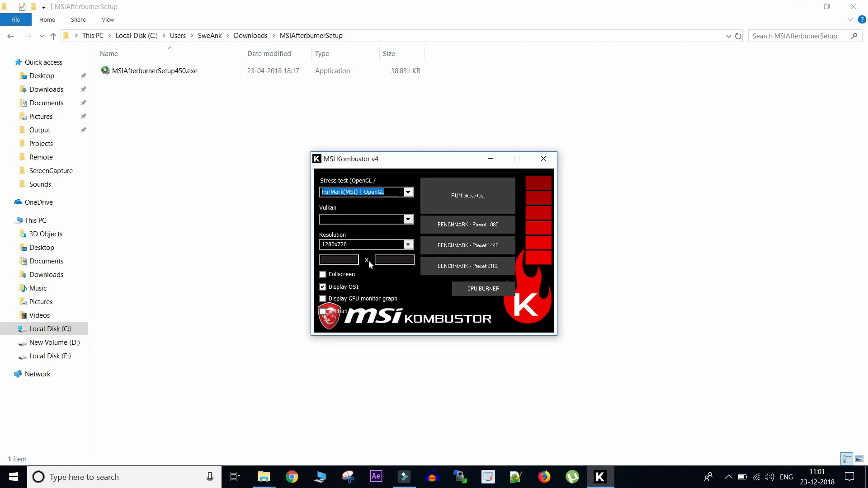
pyautogui.click(323, 287)
pyautogui.click(464, 199)
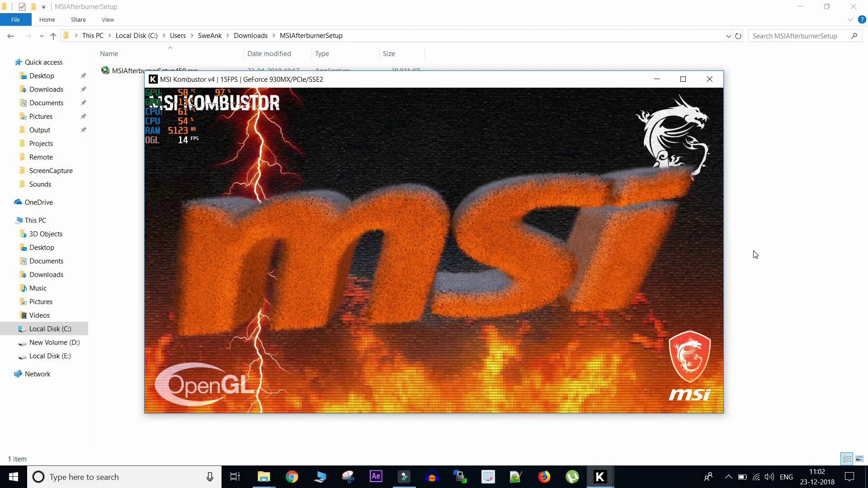
pyautogui.press('Escape')
pyautogui.press('super+d')
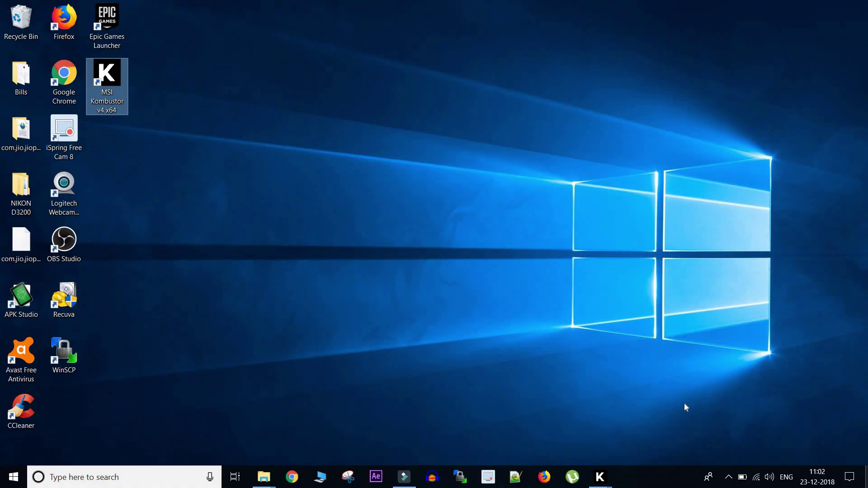